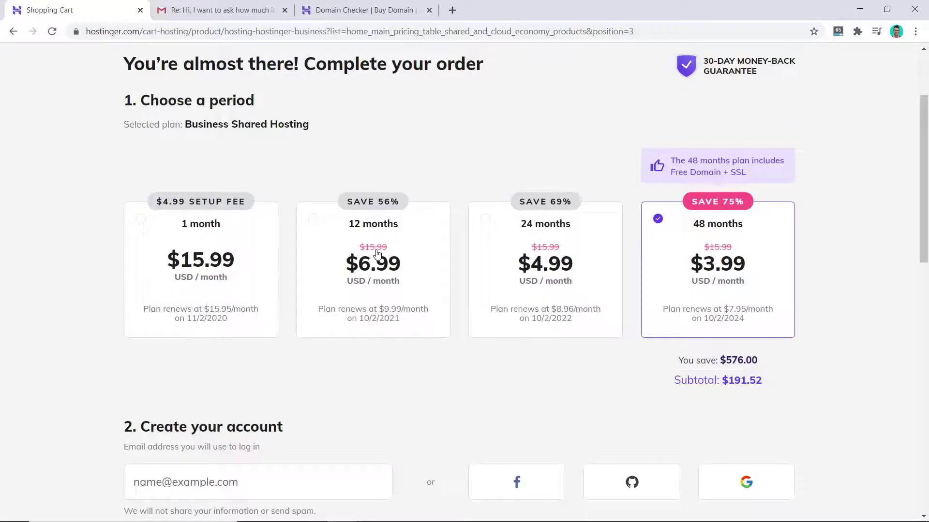
Step: Choose the 12-month billing period and fill in the suggested account e-mail address
{"action": "left_click", "coordinate": [376, 256]}
{"action": "scroll", "coordinate": [395, 255], "scroll_direction": "down", "scroll_amount": 5}
{"action": "scroll", "coordinate": [395, 255], "scroll_direction": "down", "scroll_amount": 1}
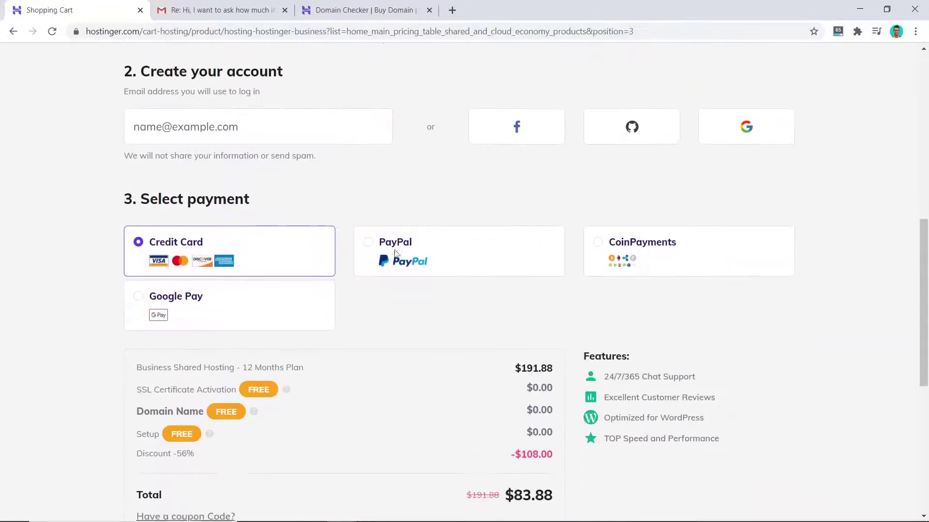
{"action": "left_click", "coordinate": [263, 137]}
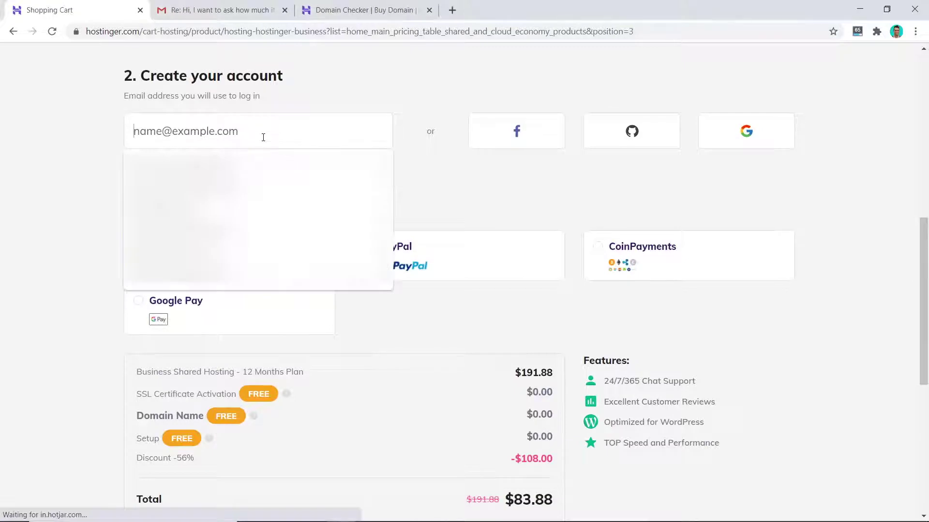
{"action": "type", "text": "dotc"}
{"action": "left_click", "coordinate": [242, 259]}
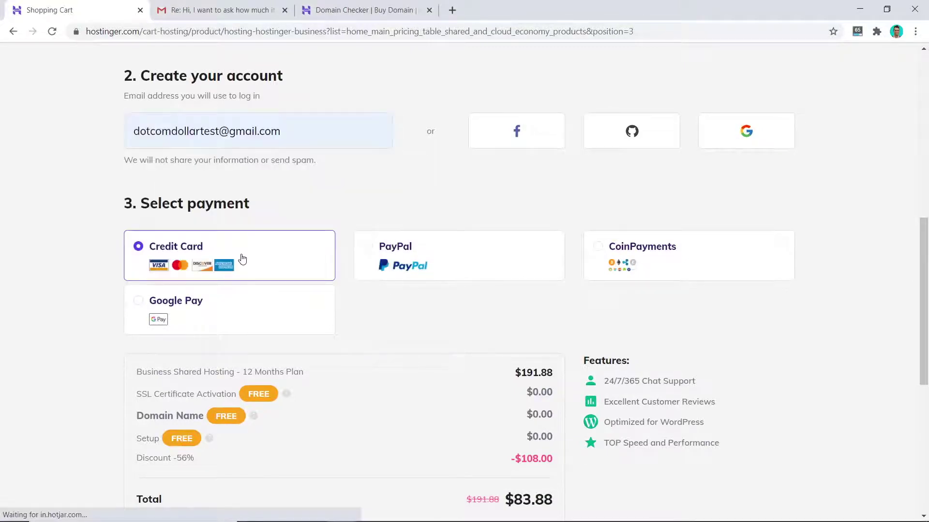
{"action": "scroll", "coordinate": [251, 259], "scroll_direction": "down", "scroll_amount": 6}
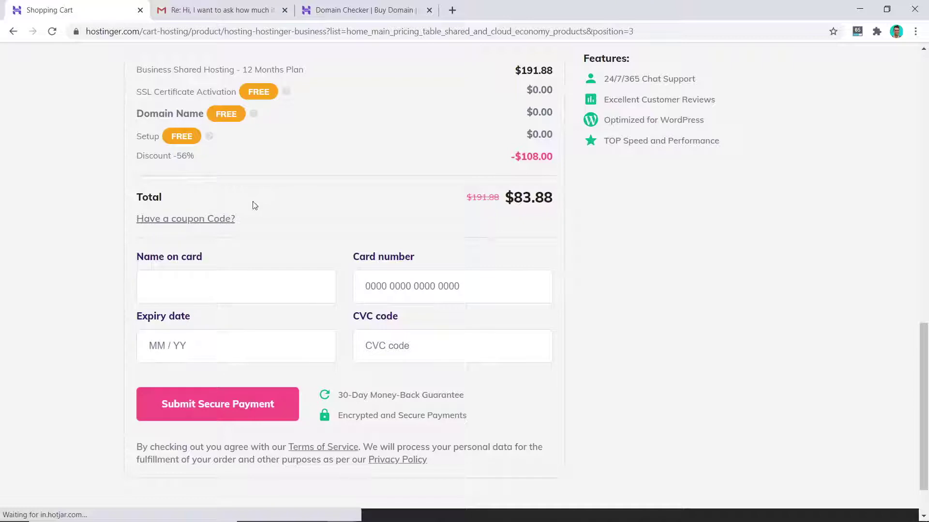
Step: Apply coupon DOTCOMDOLLAR so the order total drops to $78.00
{"action": "left_click", "coordinate": [212, 221]}
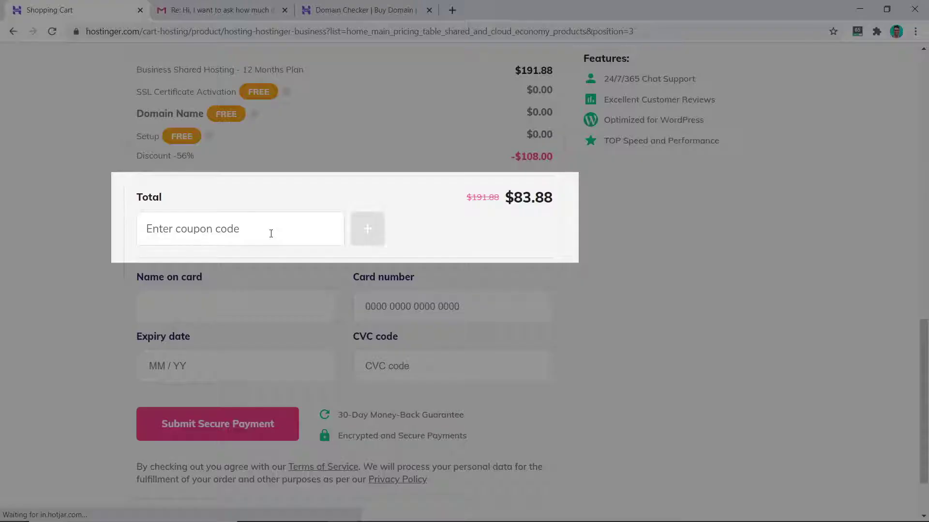
{"action": "type", "text": "DOTCOMDOLLAR"}
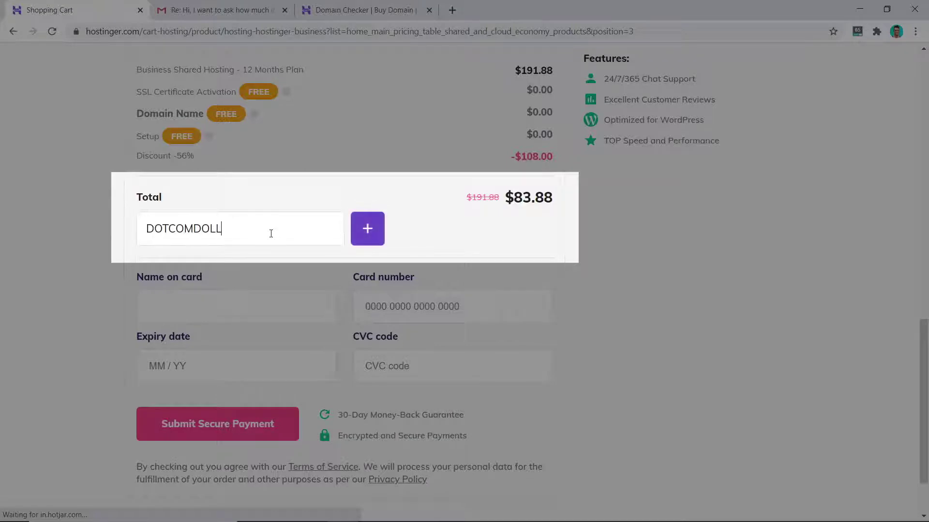
{"action": "left_click", "coordinate": [367, 229]}
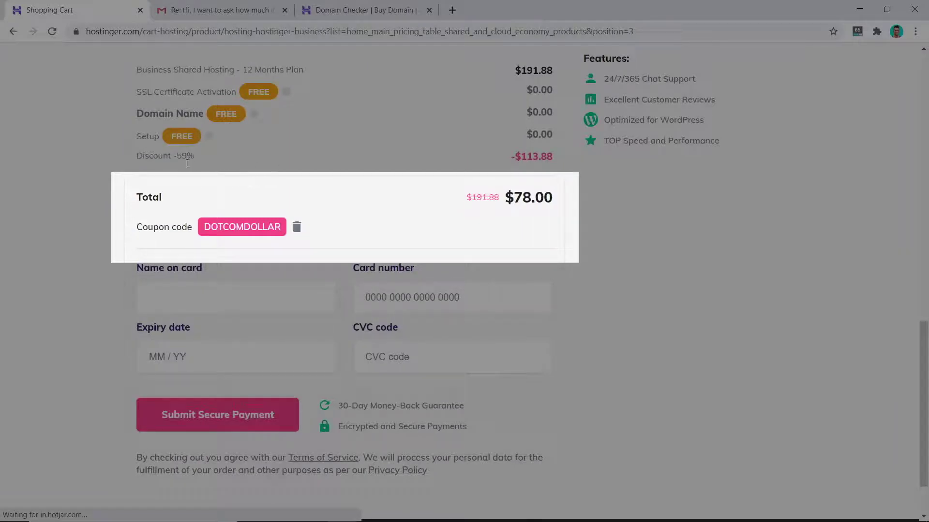
{"action": "scroll", "coordinate": [561, 224], "scroll_direction": "up", "scroll_amount": 15}
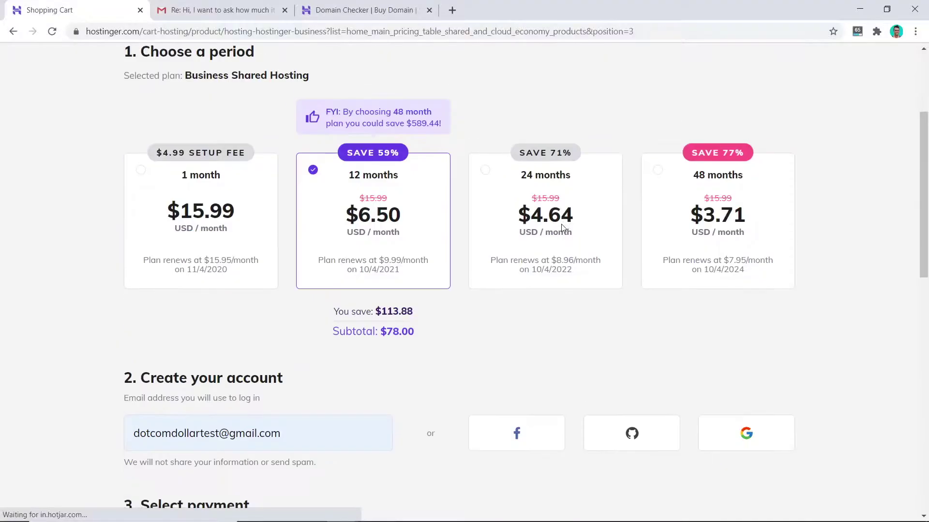
{"action": "scroll", "coordinate": [523, 244], "scroll_direction": "down", "scroll_amount": 2}
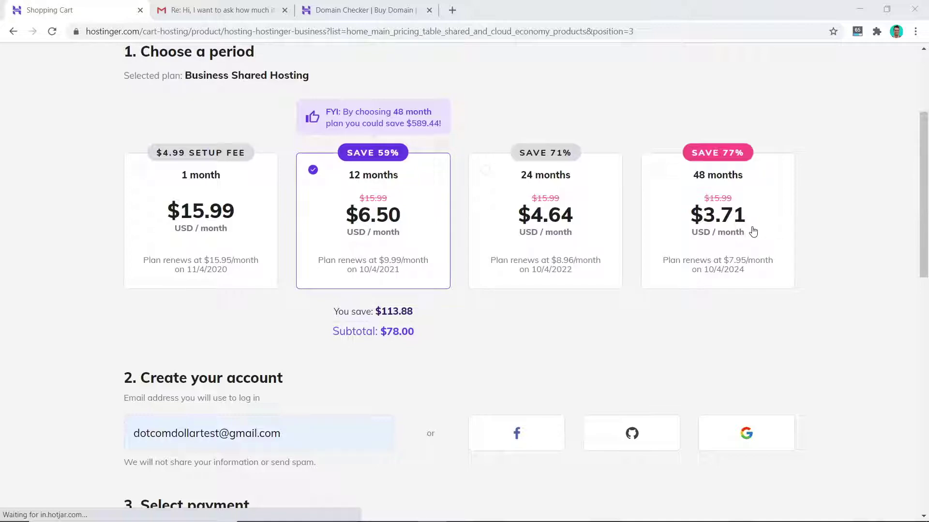
{"action": "scroll", "coordinate": [763, 248], "scroll_direction": "down", "scroll_amount": 12}
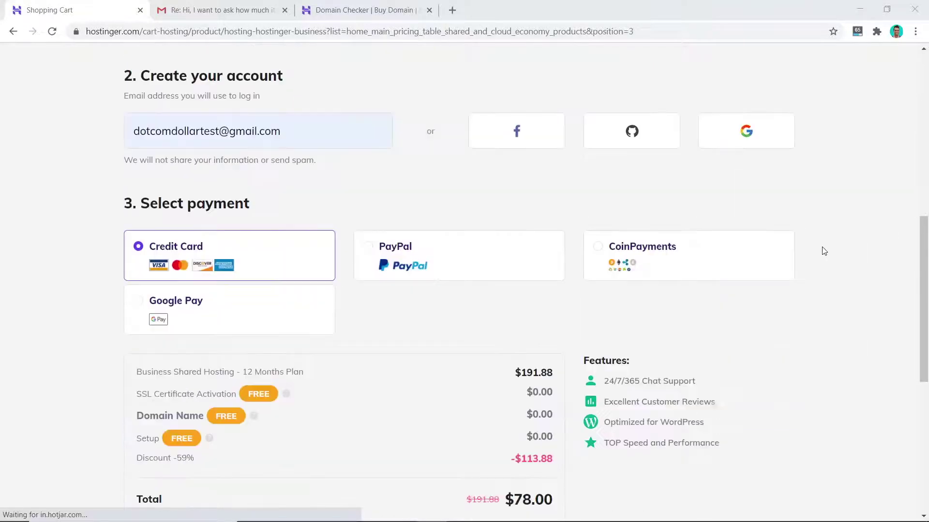
{"action": "scroll", "coordinate": [682, 276], "scroll_direction": "down", "scroll_amount": 1}
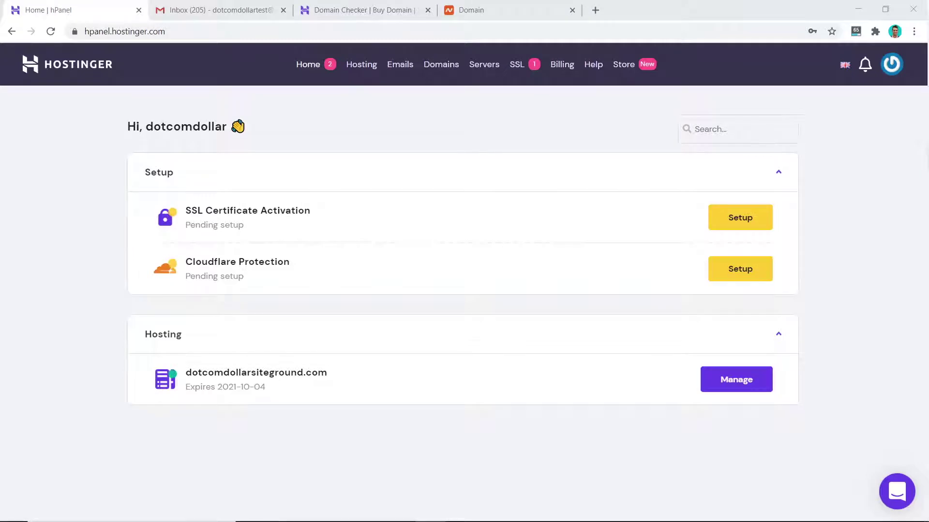
Step: Add website allanborch.com to the hosting plan with its own password
{"action": "left_click", "coordinate": [363, 68]}
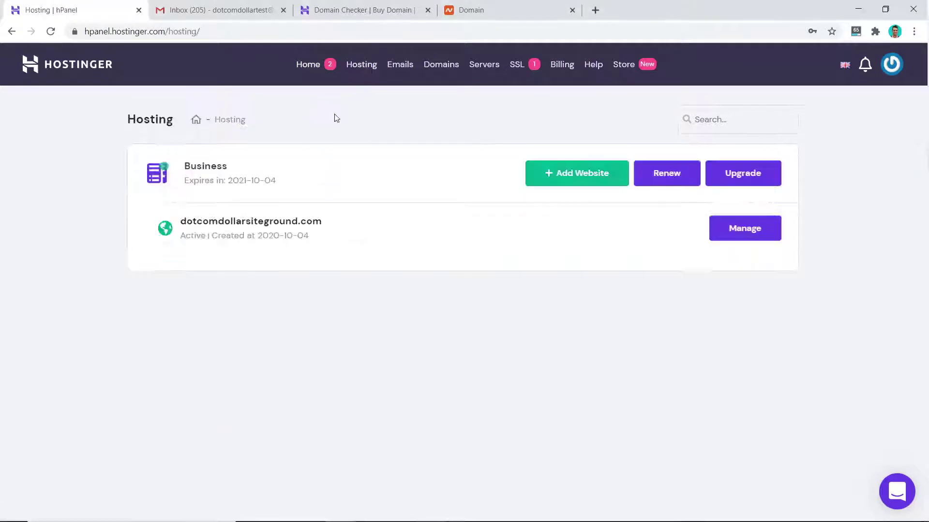
{"action": "left_click", "coordinate": [576, 178]}
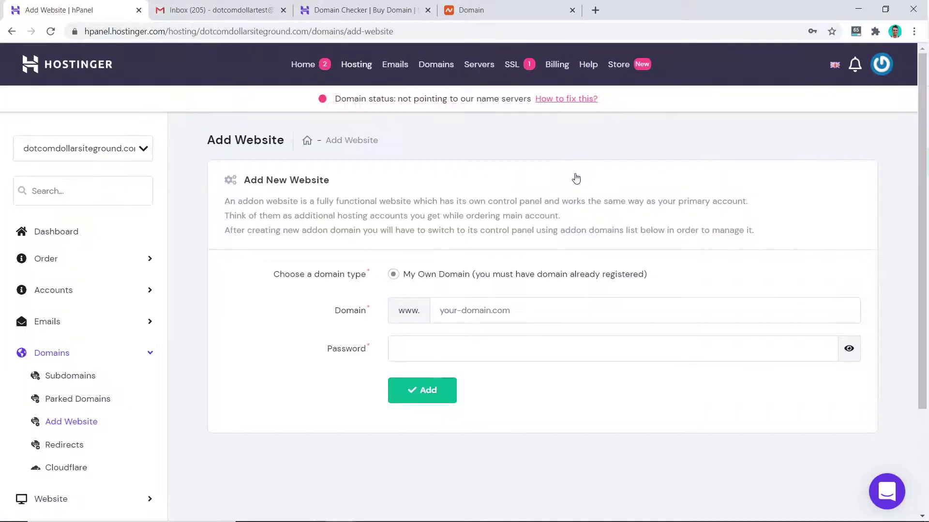
{"action": "left_click", "coordinate": [457, 313]}
{"action": "type", "text": "allanborch.com"}
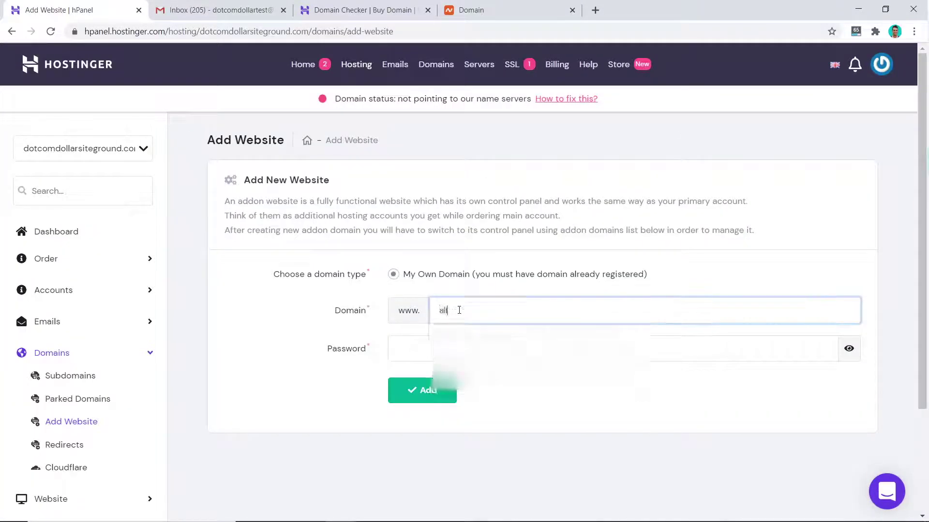
{"action": "left_click", "coordinate": [443, 346]}
{"action": "type", "text": "*******"}
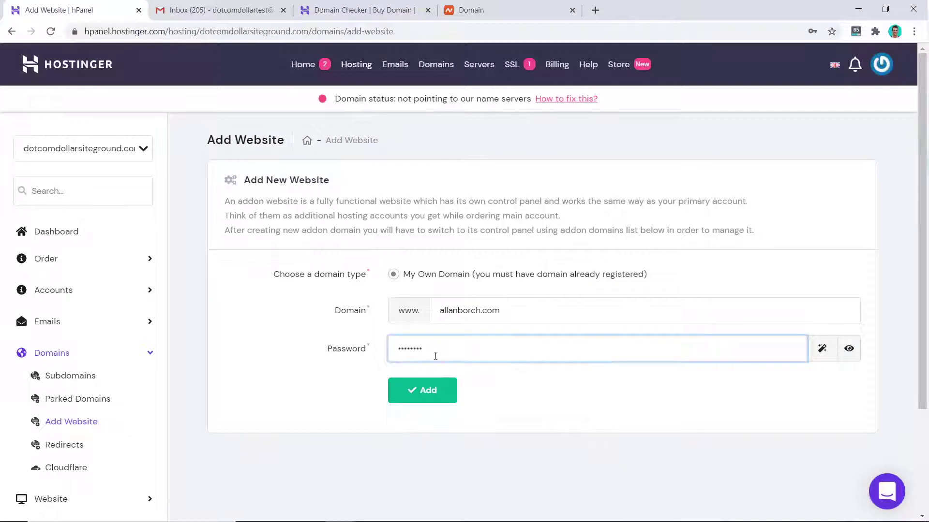
{"action": "left_click", "coordinate": [421, 393]}
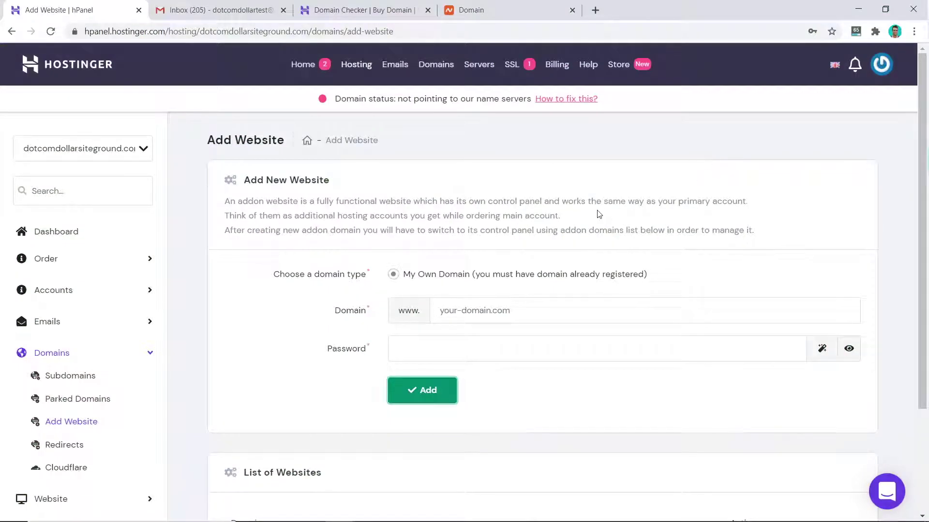
Step: Start a WordPress installation from the allanborch.com Auto Installer
{"action": "left_click", "coordinate": [356, 66]}
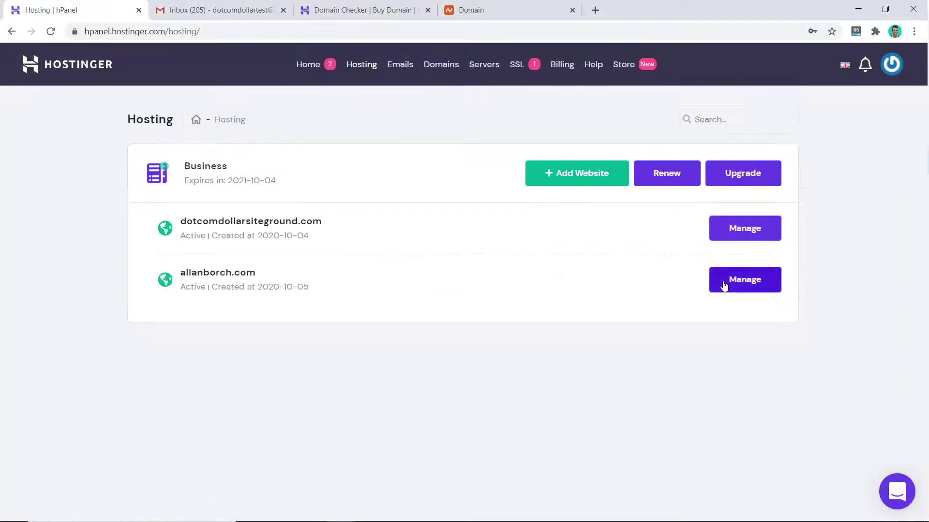
{"action": "left_click", "coordinate": [723, 286]}
{"action": "scroll", "coordinate": [658, 300], "scroll_direction": "down", "scroll_amount": 9}
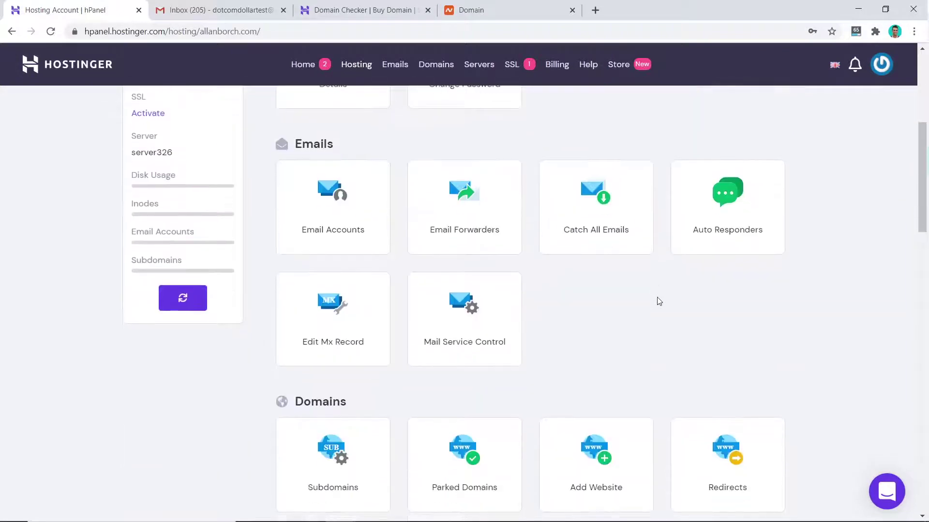
{"action": "scroll", "coordinate": [658, 300], "scroll_direction": "down", "scroll_amount": 6}
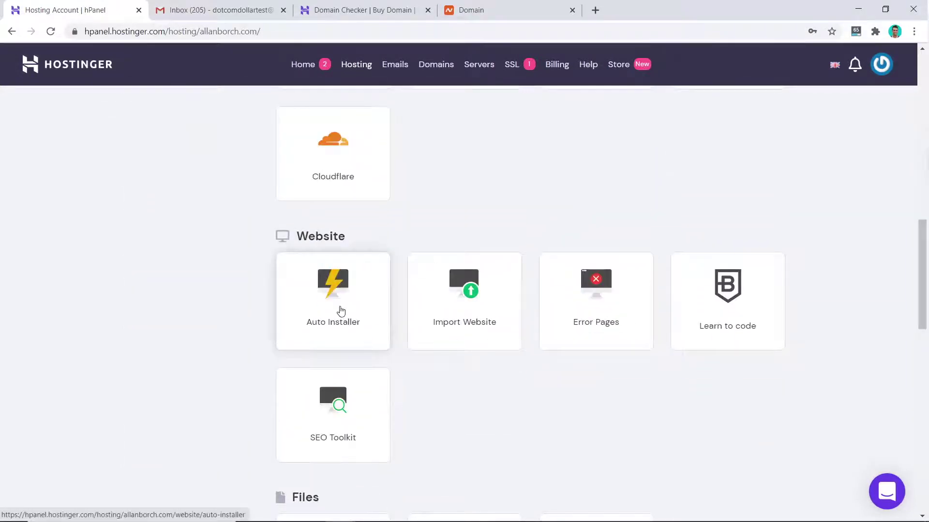
{"action": "left_click", "coordinate": [341, 311]}
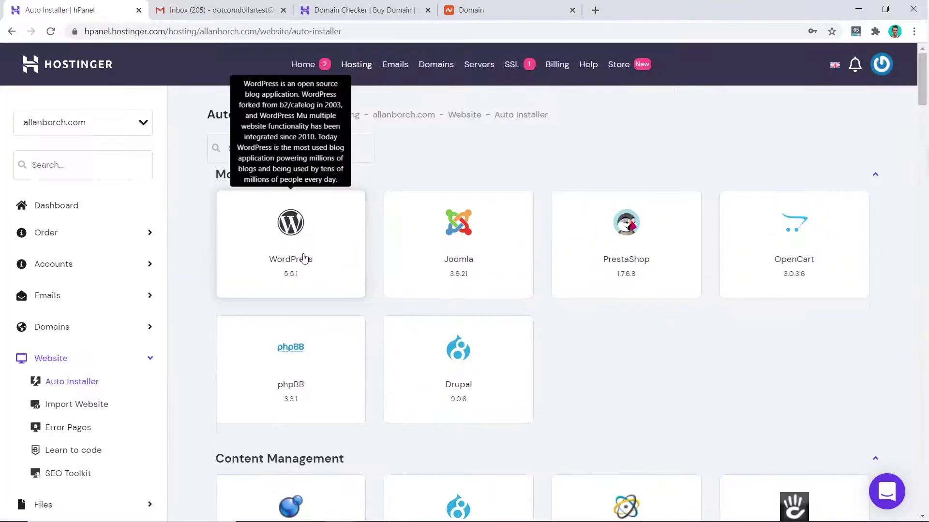
{"action": "left_click", "coordinate": [338, 257]}
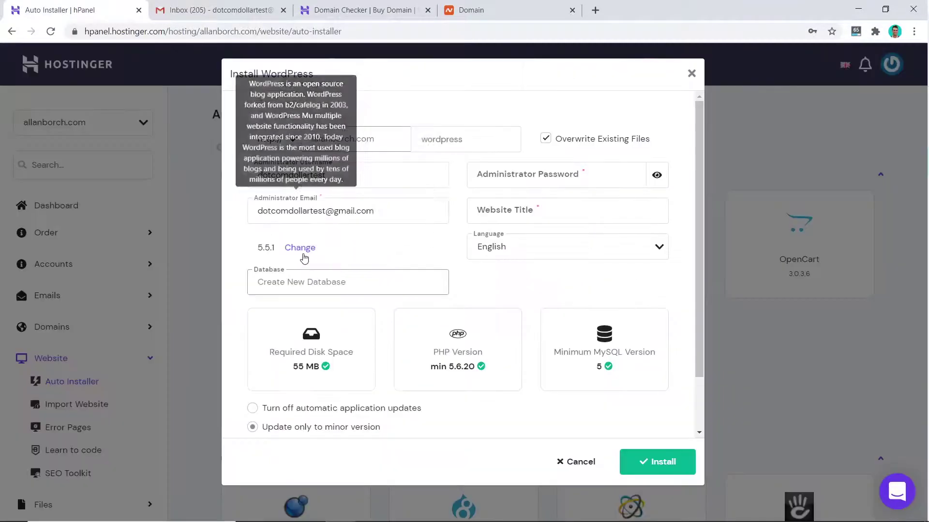
Step: Install WordPress with the pasted admin password and website title 'DotcomDollar'
{"action": "left_click", "coordinate": [576, 164]}
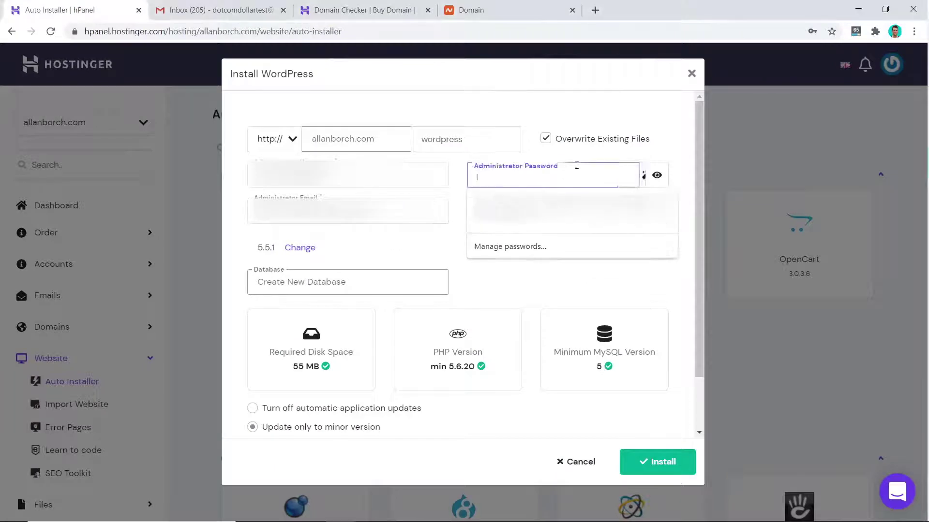
{"action": "key", "text": "ctrl+v"}
{"action": "left_click", "coordinate": [537, 203]}
{"action": "type", "text": "DotcomDollar"}
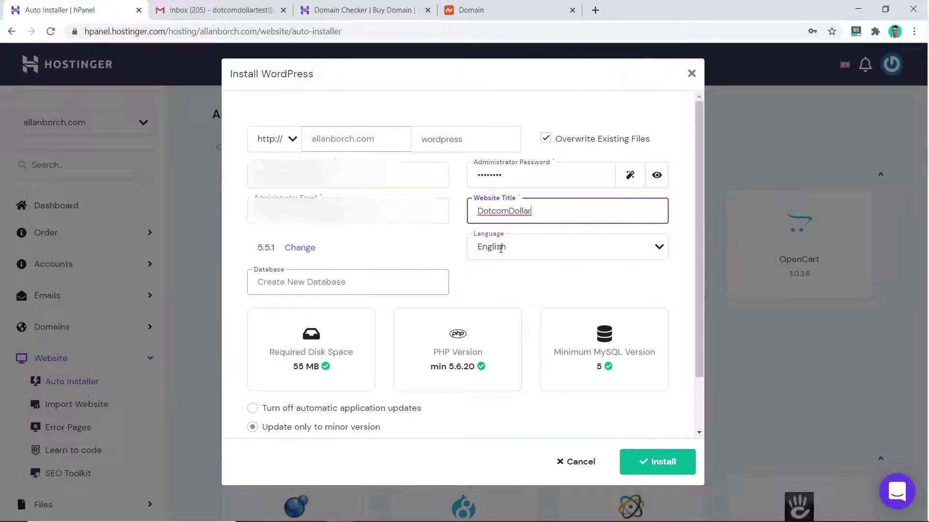
{"action": "scroll", "coordinate": [500, 248], "scroll_direction": "down", "scroll_amount": 2}
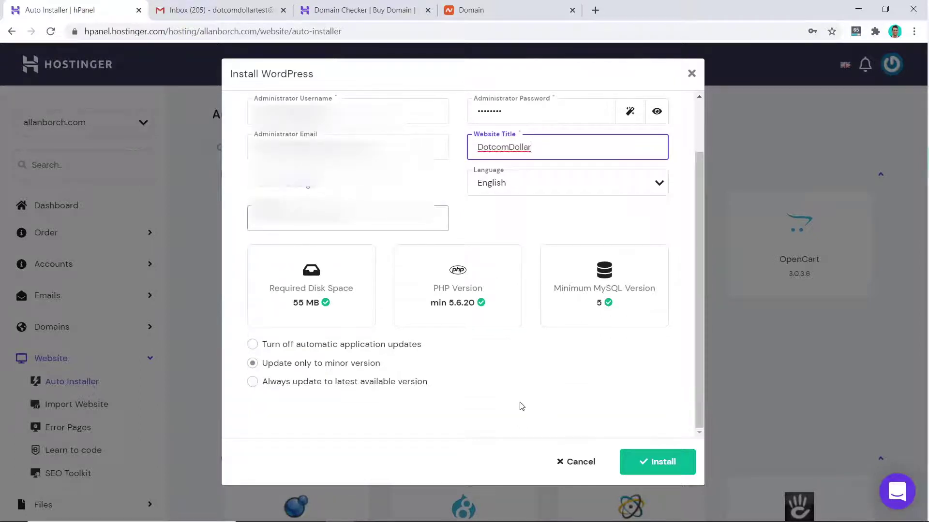
{"action": "left_click", "coordinate": [657, 466]}
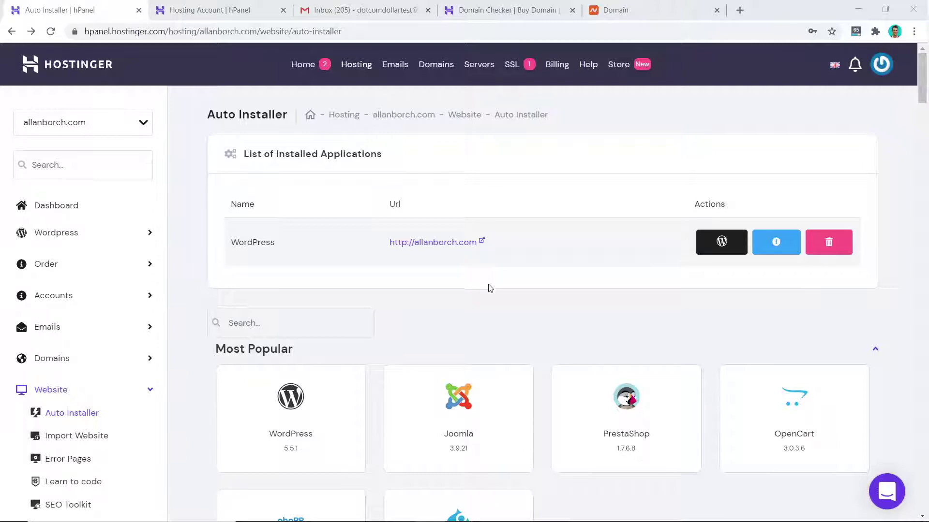
Step: Open the allanborch.com account details and select the ns1.dns-parking.com nameserver
{"action": "left_click", "coordinate": [35, 199]}
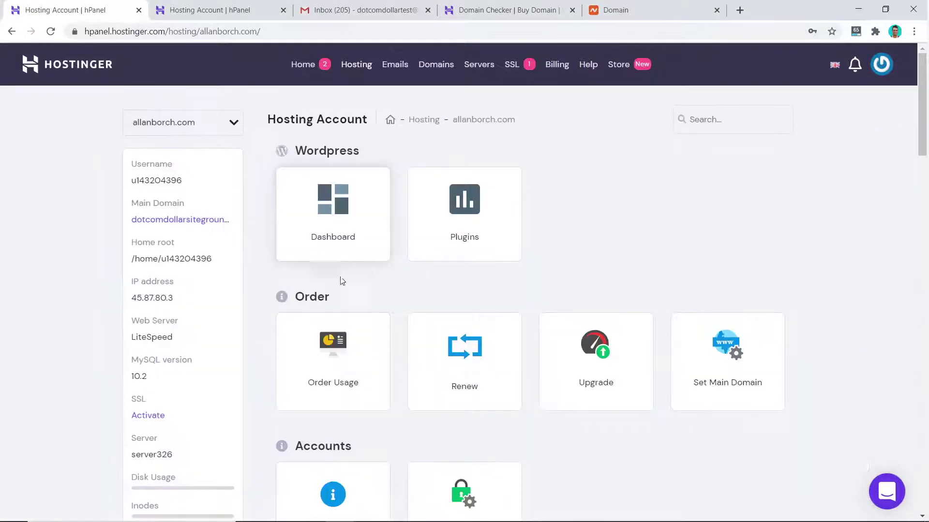
{"action": "scroll", "coordinate": [342, 280], "scroll_direction": "down", "scroll_amount": 4}
{"action": "left_click", "coordinate": [327, 344]}
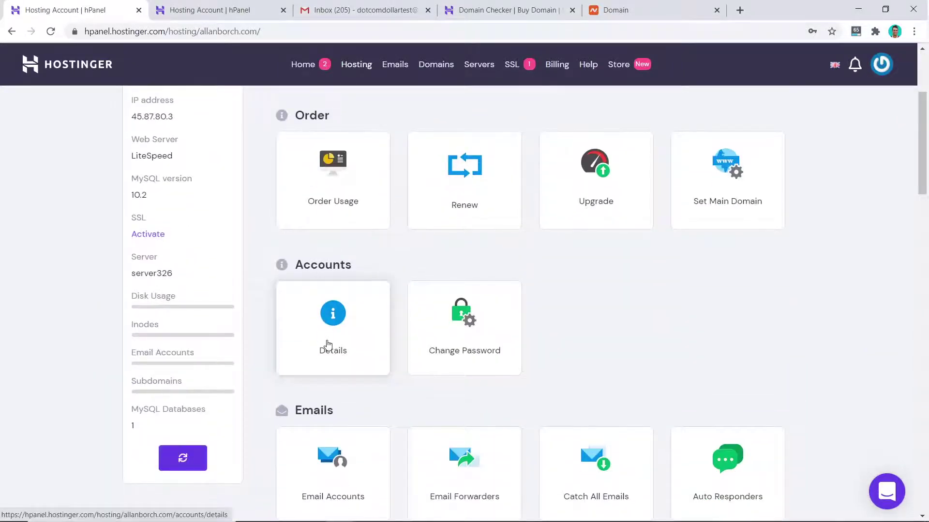
{"action": "left_click_drag", "start_coordinate": [320, 204], "coordinate": [227, 202]}
{"action": "key", "text": "ctrl+c"}
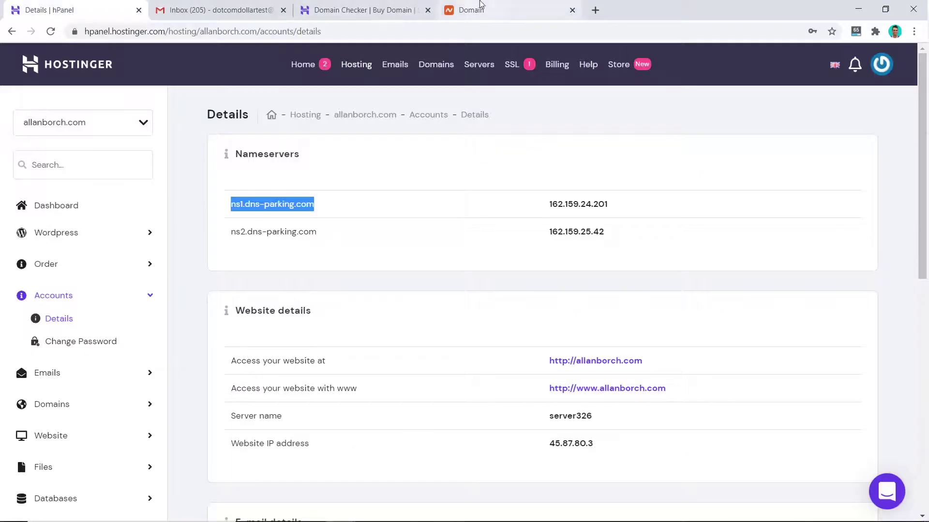
Step: Switch allanborch.com's Namecheap nameservers from BasicDNS to Custom DNS
{"action": "left_click", "coordinate": [480, 6]}
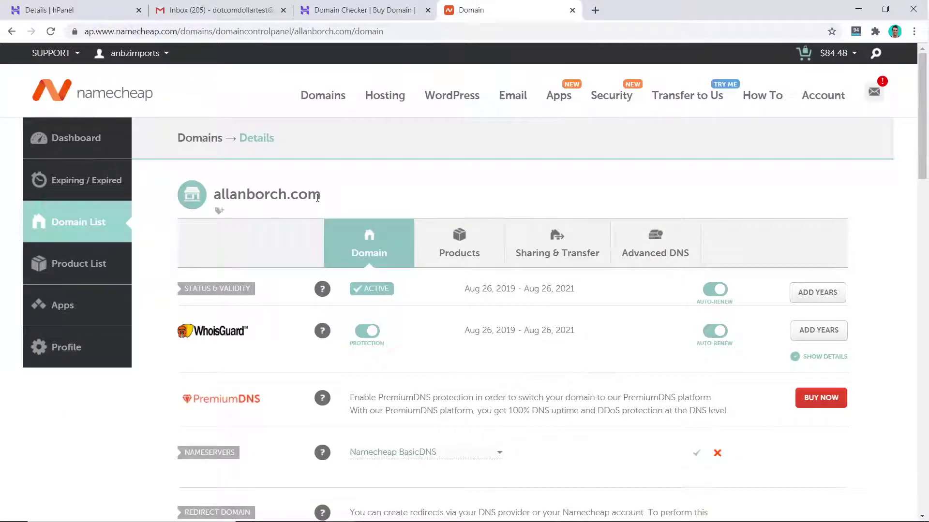
{"action": "scroll", "coordinate": [334, 199], "scroll_direction": "down", "scroll_amount": 3}
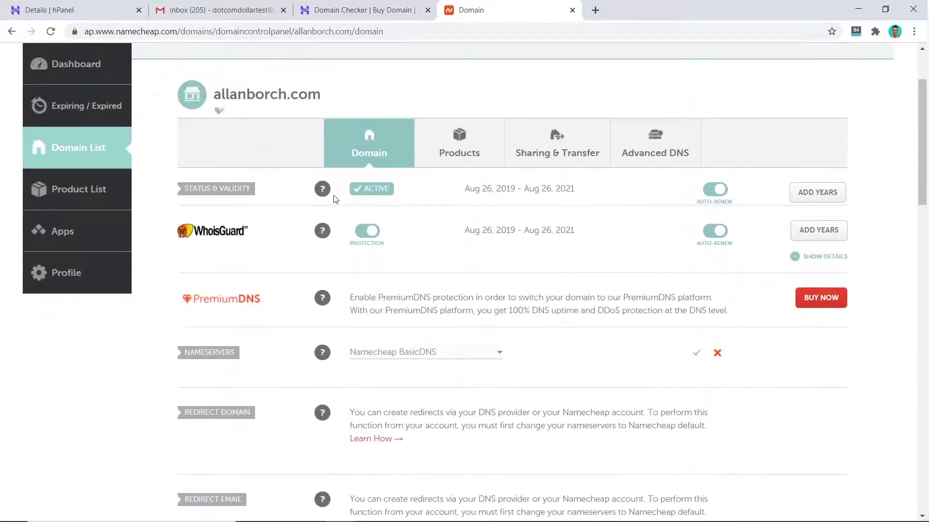
{"action": "mouse_move", "coordinate": [322, 332]}
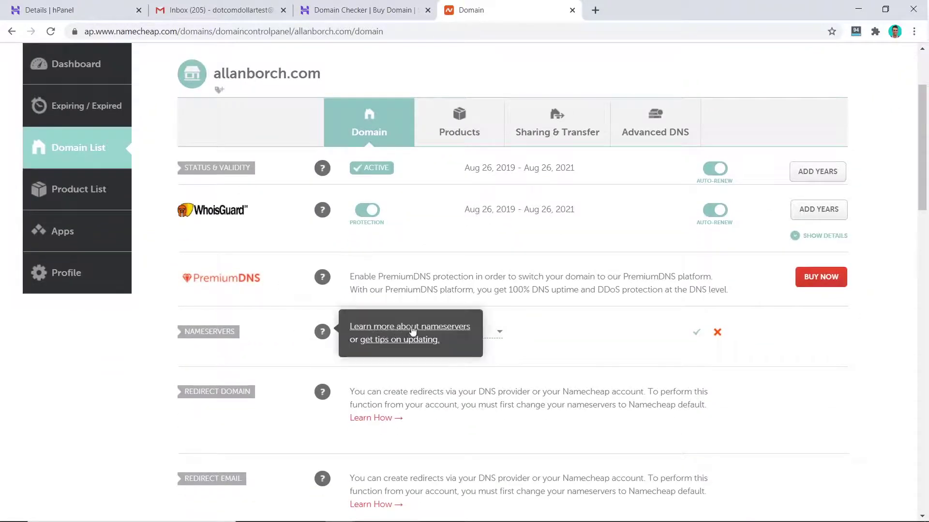
{"action": "left_click", "coordinate": [496, 335]}
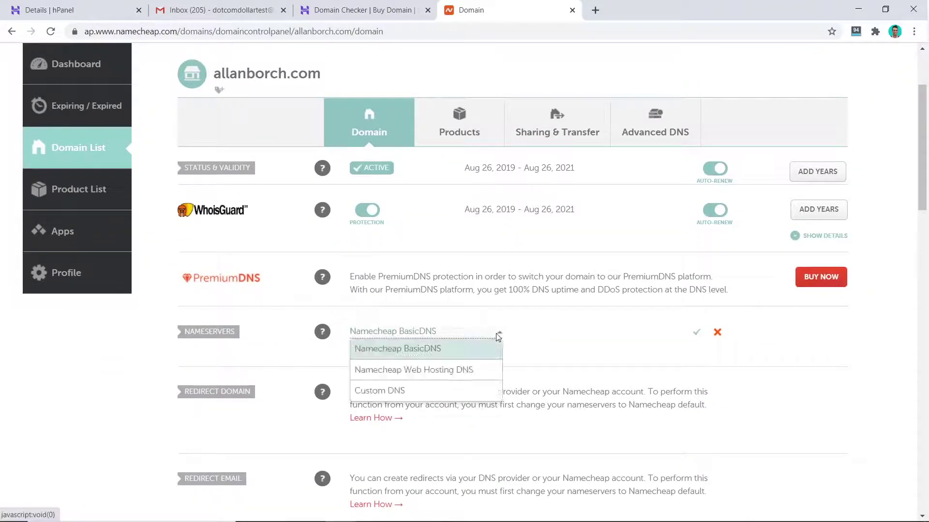
{"action": "left_click", "coordinate": [404, 396]}
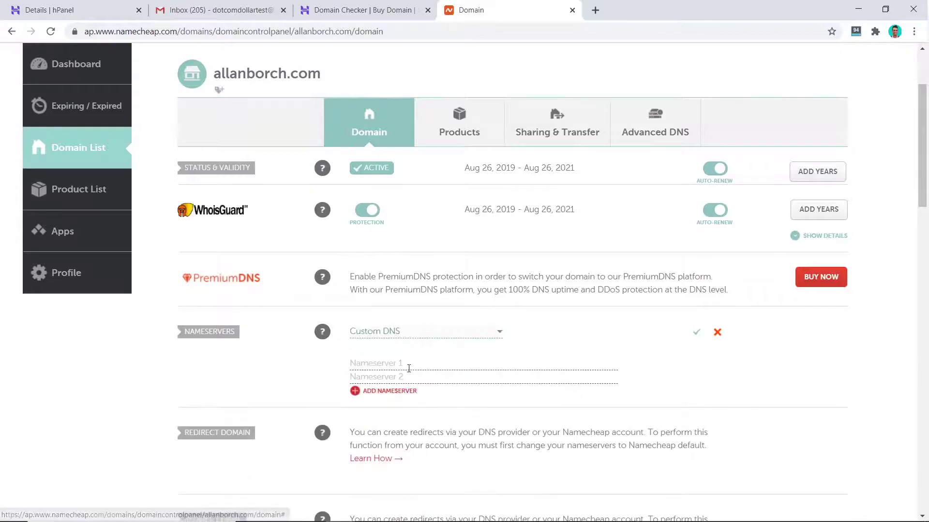
Step: Enter ns1.dns-parking.com and ns2.dns-parking.com as custom nameservers and save
{"action": "left_click", "coordinate": [413, 366]}
{"action": "key", "text": "ctrl+v"}
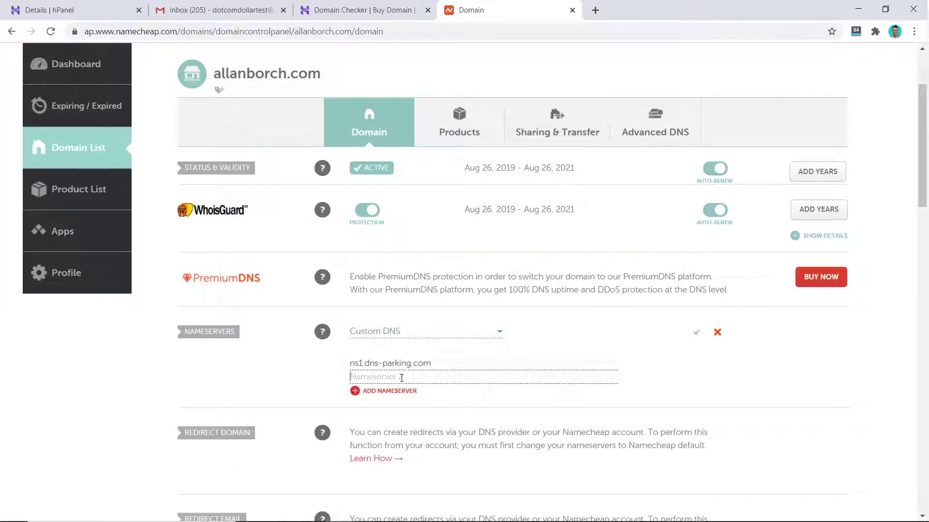
{"action": "left_click", "coordinate": [382, 378]}
{"action": "key", "text": "ctrl+v"}
{"action": "left_click_drag", "start_coordinate": [362, 377], "coordinate": [359, 377]}
{"action": "type", "text": "2"}
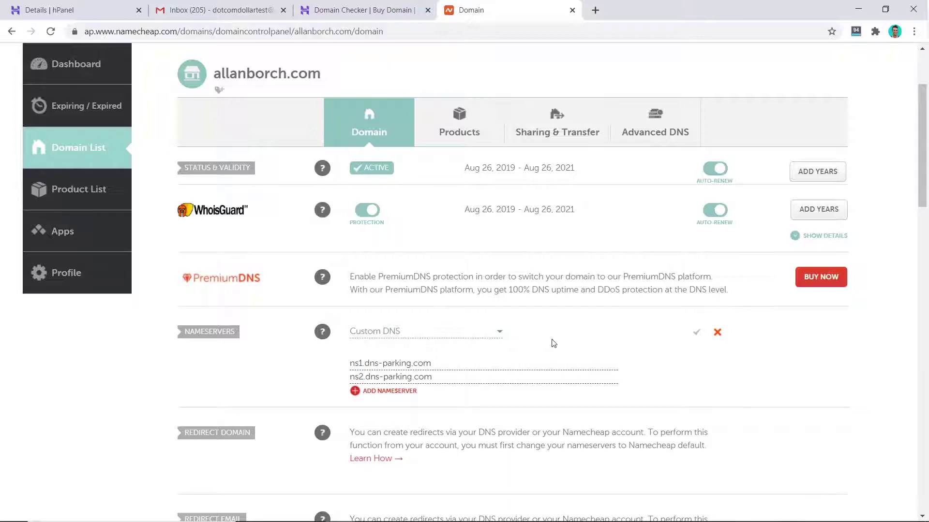
{"action": "left_click", "coordinate": [696, 335]}
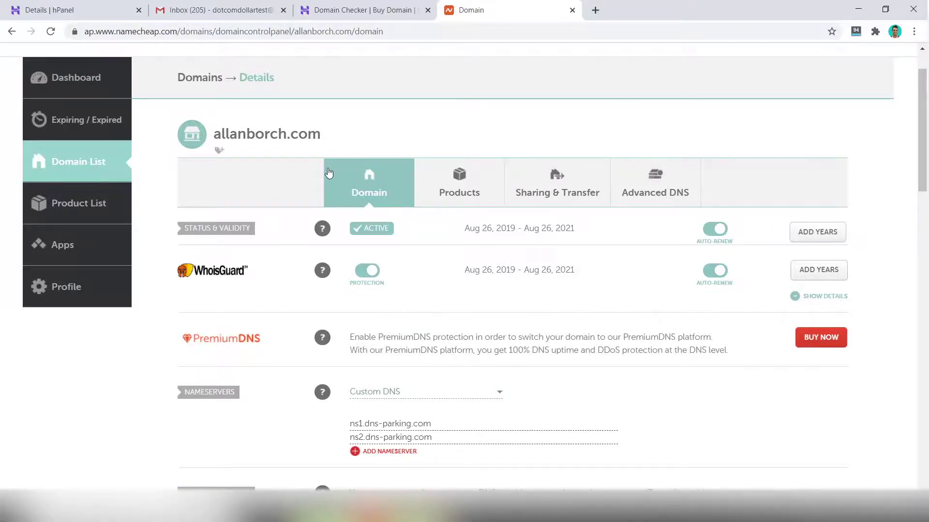
{"action": "left_click", "coordinate": [94, 11]}
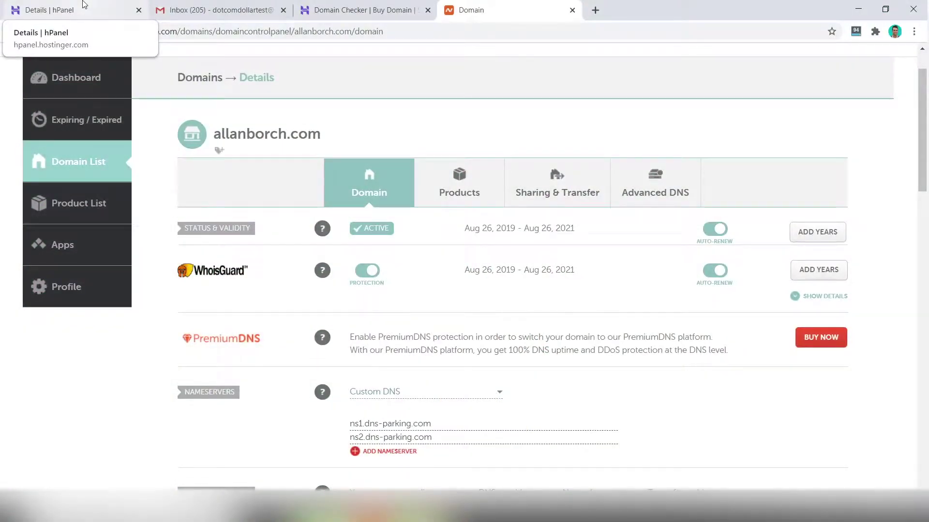
Step: Install an SSL certificate on allanborch.com from hPanel's SSL page
{"action": "left_click", "coordinate": [82, 6]}
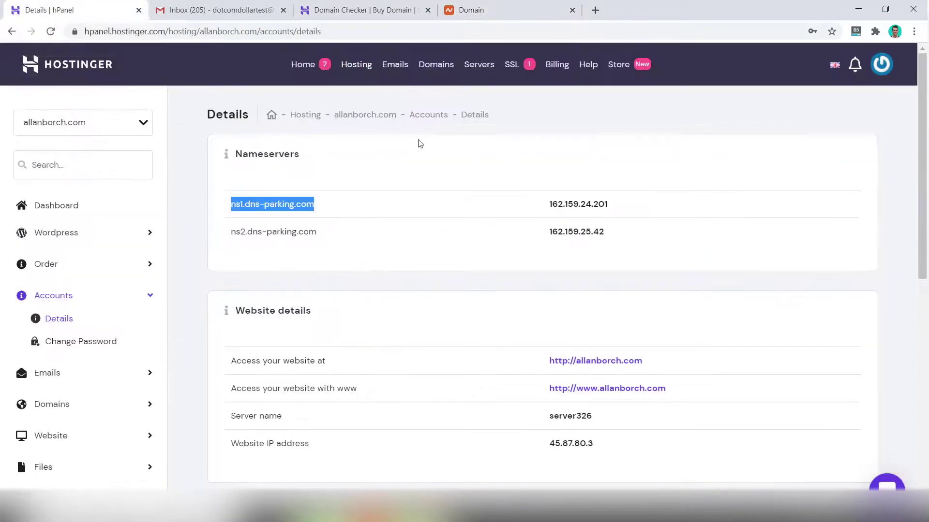
{"action": "left_click", "coordinate": [512, 68]}
{"action": "left_click", "coordinate": [756, 219]}
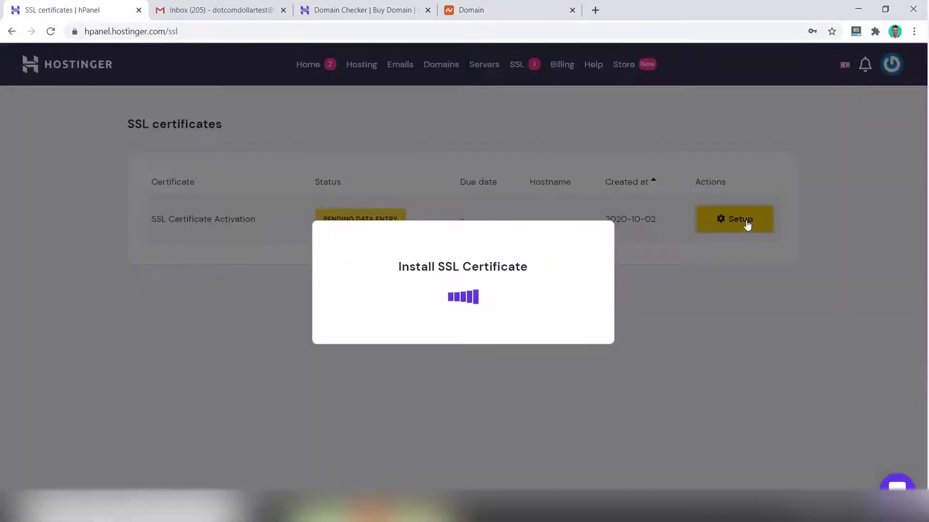
{"action": "left_click", "coordinate": [432, 296]}
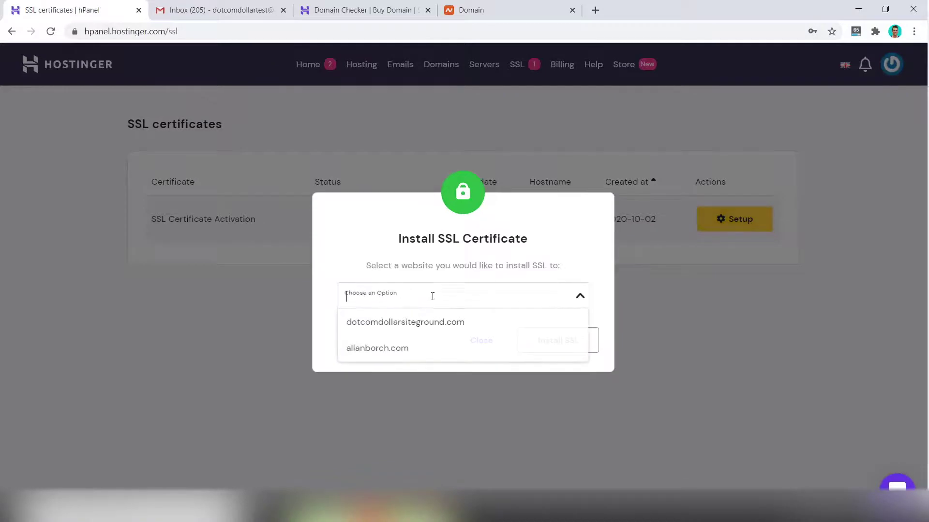
{"action": "left_click", "coordinate": [387, 348]}
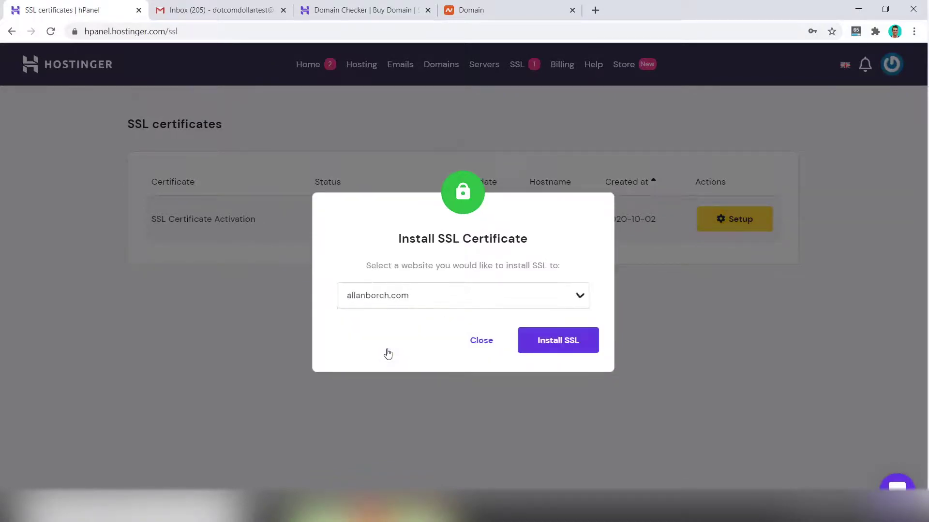
{"action": "left_click", "coordinate": [575, 345]}
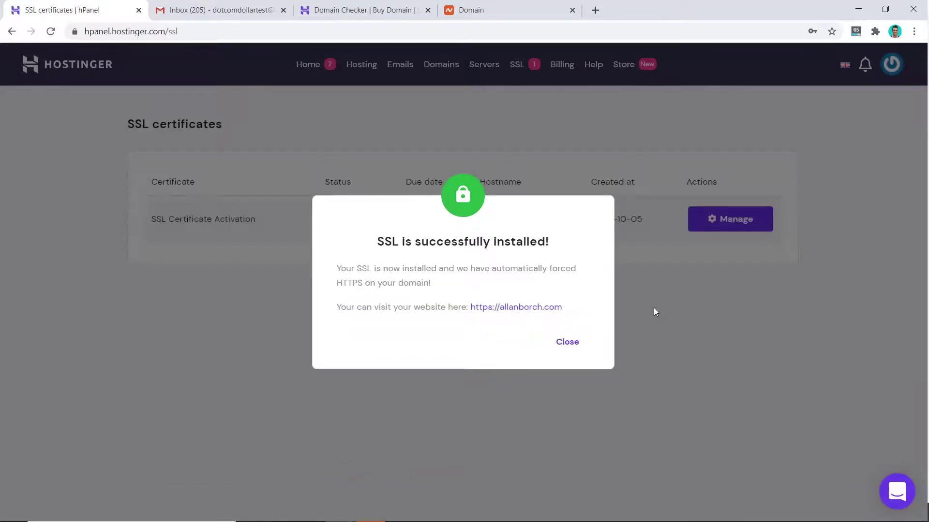
{"action": "left_click", "coordinate": [572, 343]}
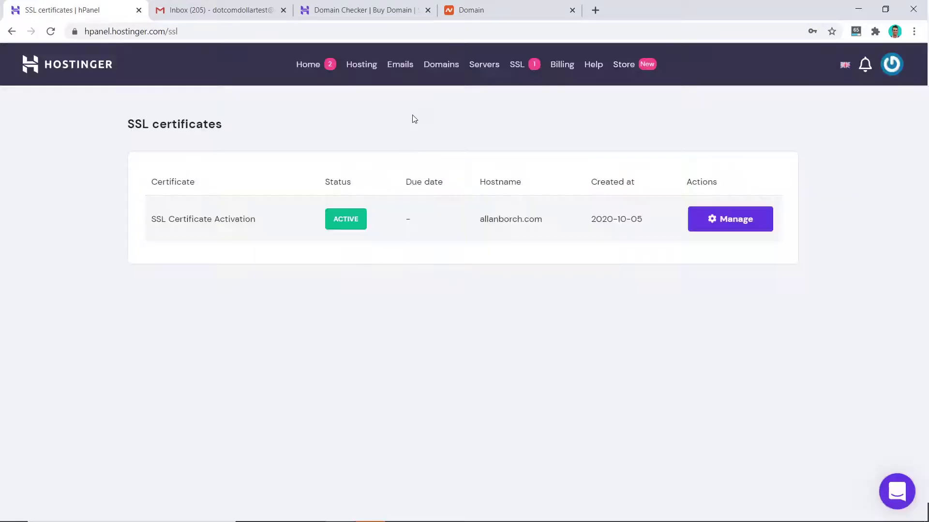
{"action": "left_click", "coordinate": [363, 72]}
Step: Turn on Force HTTPS for allanborch.com and open its WordPress admin dashboard
{"action": "left_click", "coordinate": [739, 285]}
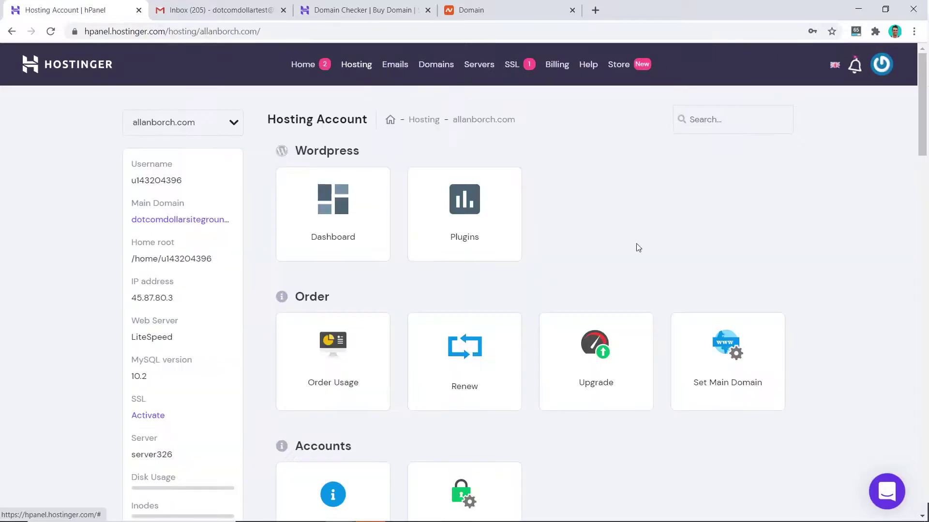
{"action": "left_click", "coordinate": [321, 228]}
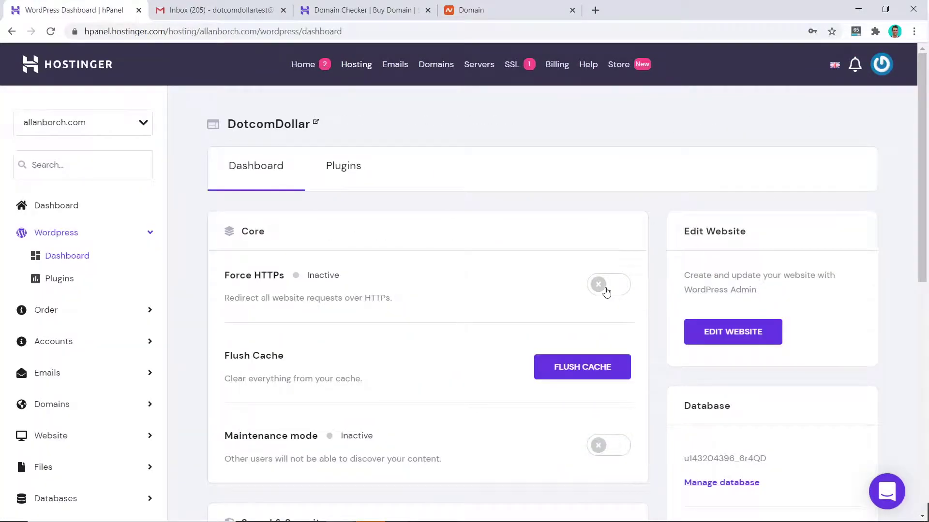
{"action": "left_click", "coordinate": [606, 292]}
{"action": "left_click", "coordinate": [733, 332]}
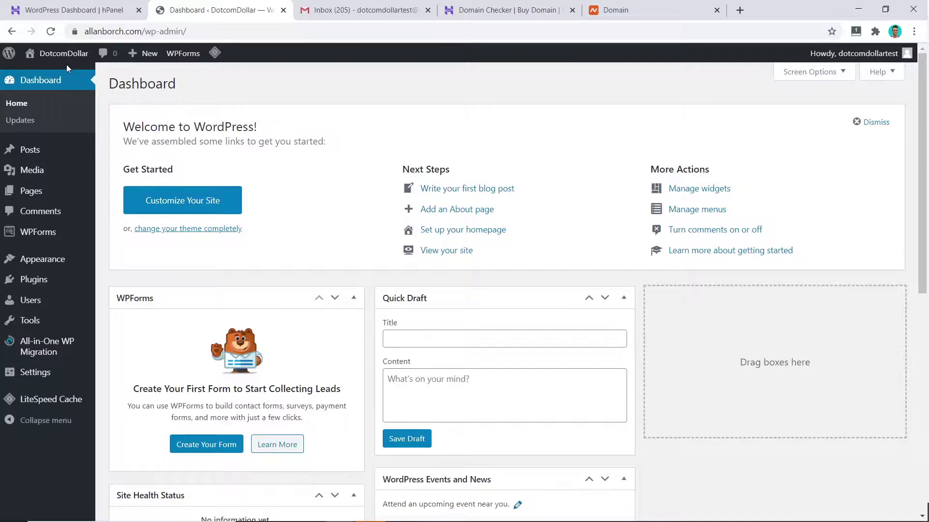
Step: Visit the live allanborch.com front page and confirm the secure lock icon
{"action": "mouse_move", "coordinate": [57, 62]}
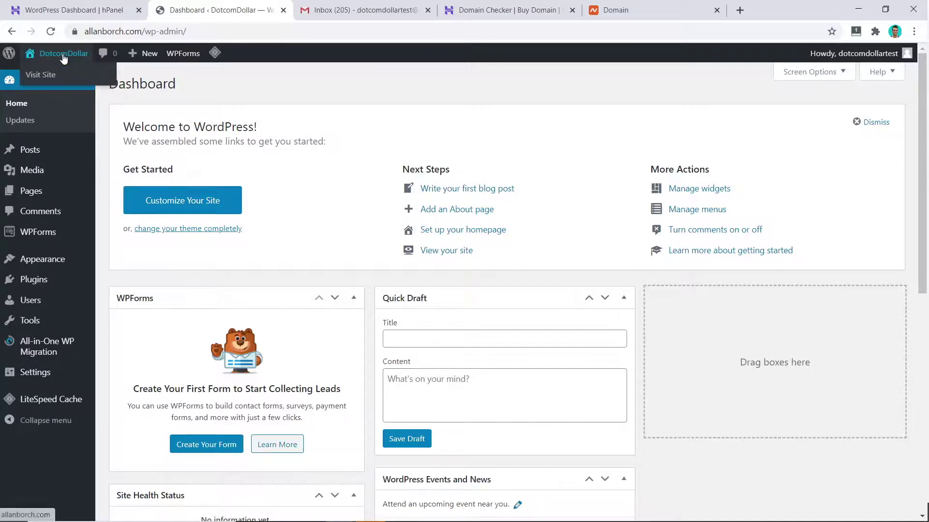
{"action": "left_click", "coordinate": [39, 75]}
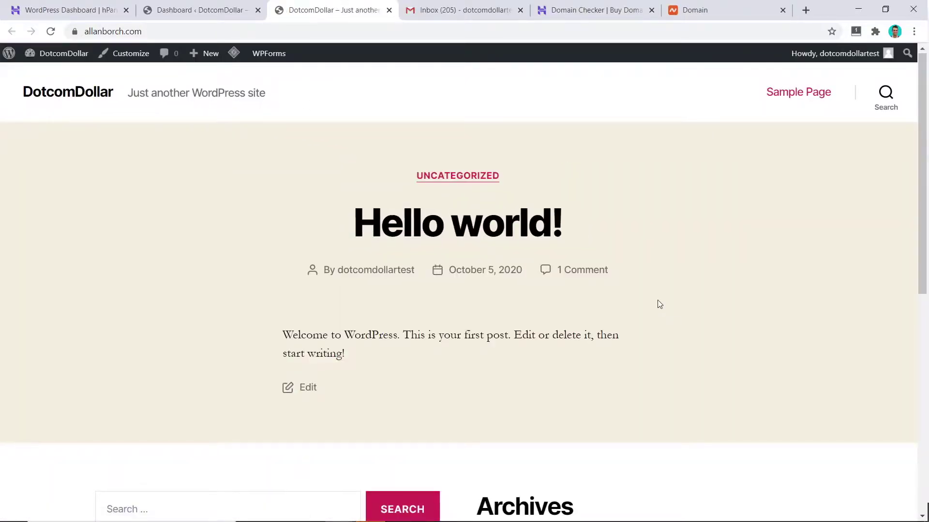
{"action": "scroll", "coordinate": [657, 304], "scroll_direction": "down", "scroll_amount": 9}
{"action": "scroll", "coordinate": [657, 304], "scroll_direction": "up", "scroll_amount": 7}
{"action": "scroll", "coordinate": [657, 304], "scroll_direction": "up", "scroll_amount": 1}
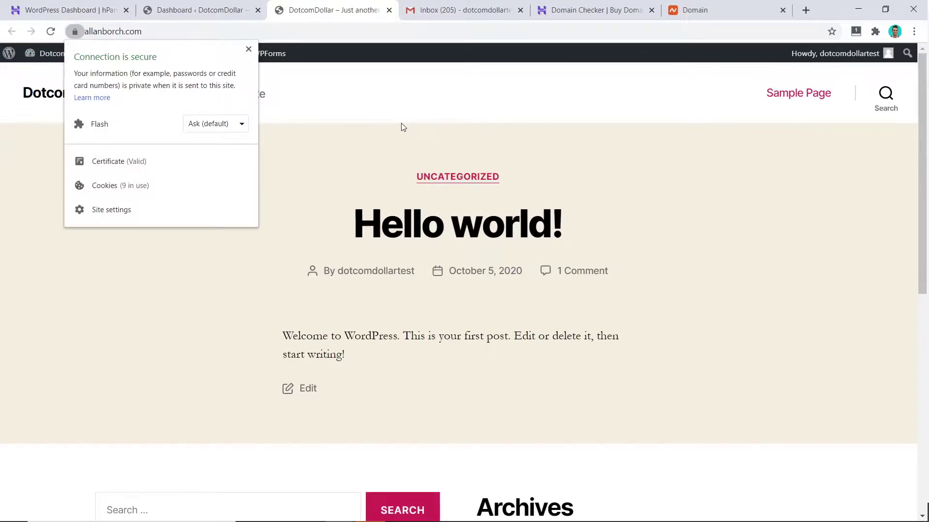
{"action": "left_click", "coordinate": [93, 4]}
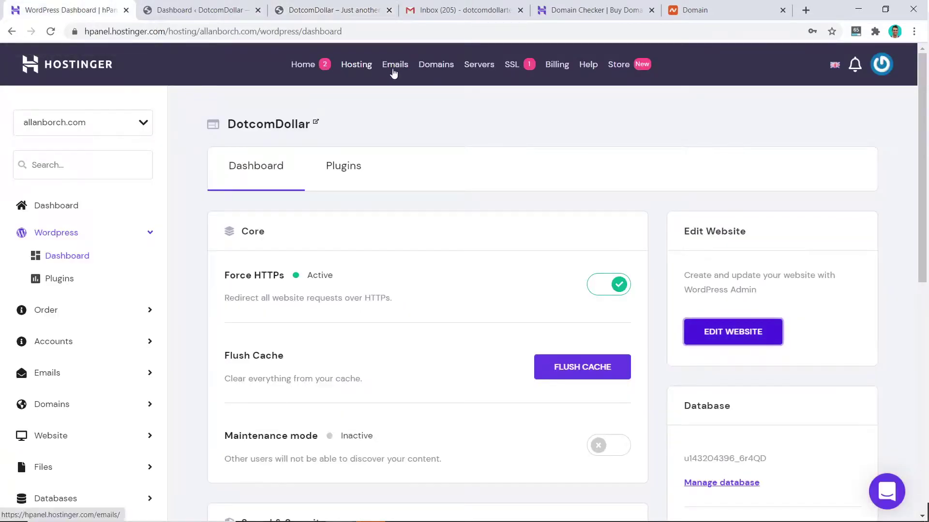
Step: Create a new allanborch.com mailbox with a name and pasted password under Email Accounts
{"action": "left_click", "coordinate": [149, 373]}
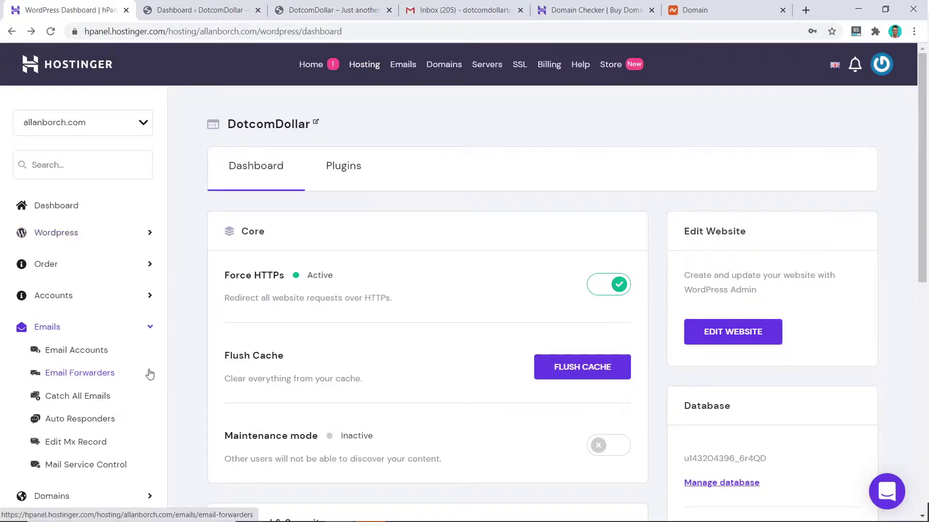
{"action": "left_click", "coordinate": [75, 349]}
{"action": "scroll", "coordinate": [422, 279], "scroll_direction": "down", "scroll_amount": 6}
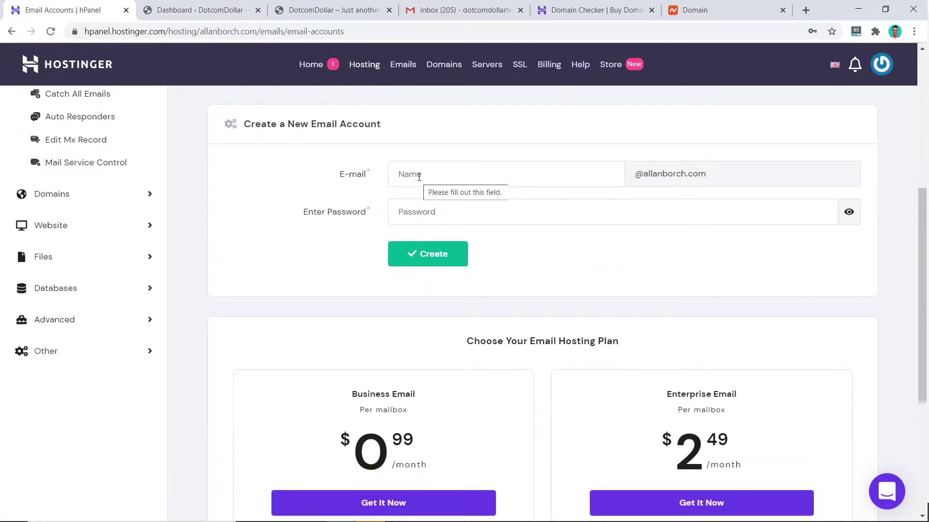
{"action": "left_click", "coordinate": [419, 177]}
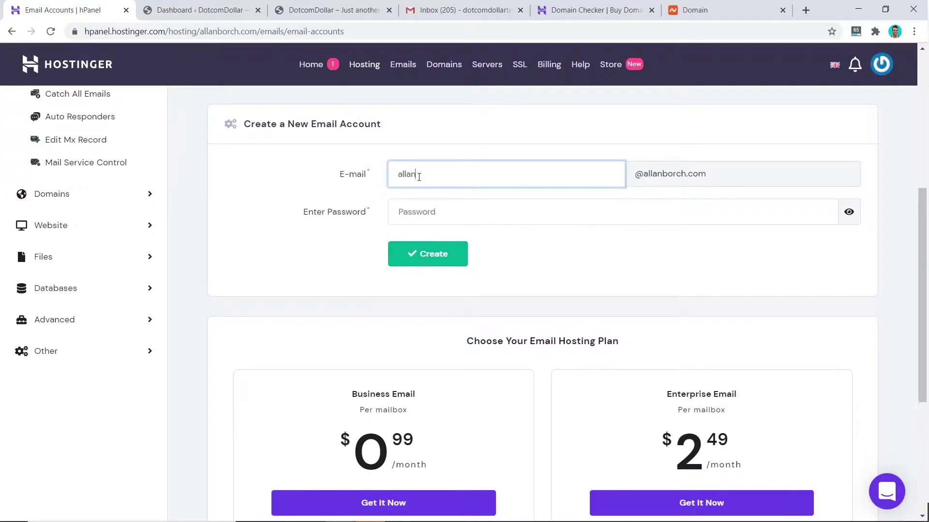
{"action": "key", "text": "Tab"}
{"action": "key", "text": "ctrl+v"}
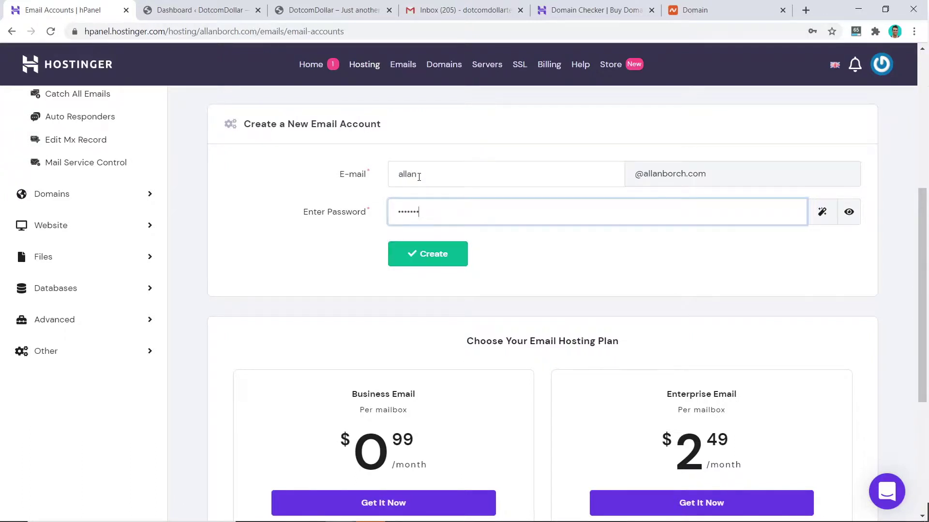
{"action": "left_click", "coordinate": [429, 252]}
{"action": "scroll", "coordinate": [275, 237], "scroll_direction": "up", "scroll_amount": 1}
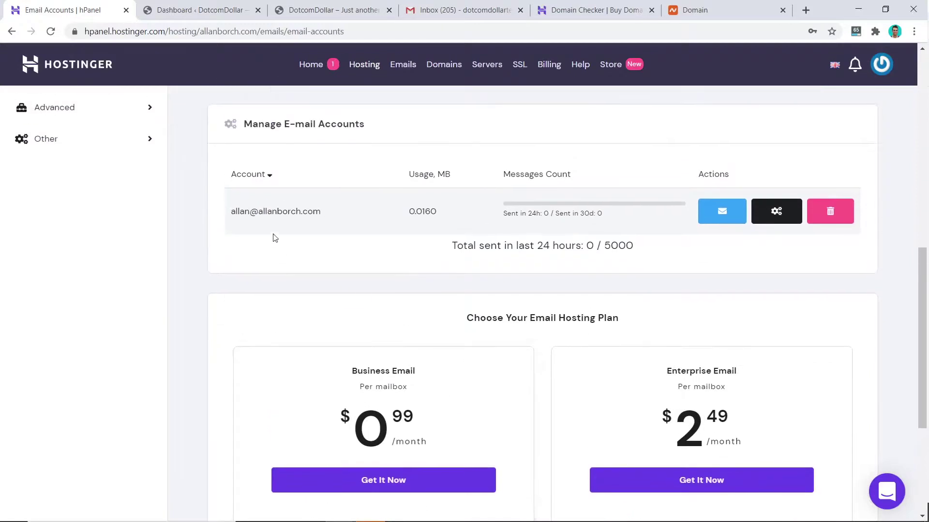